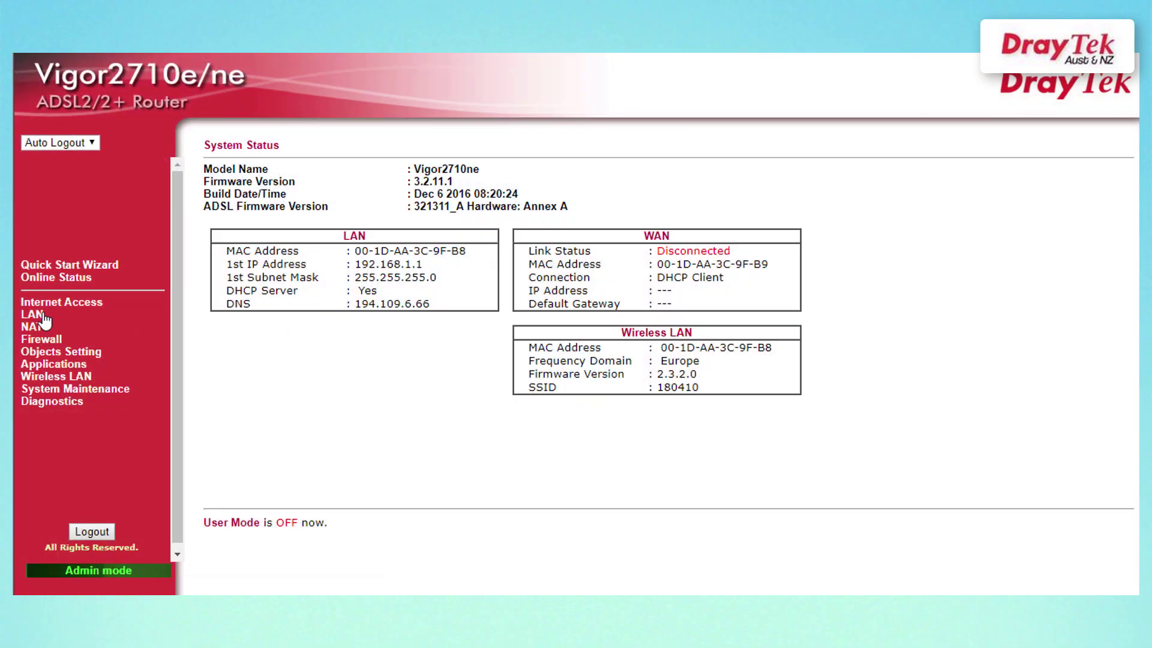
# In LAN General Setup, set the 1st IP address to 192.168.1.10, disable the DHCP server, and save.
pyautogui.click(34, 314)
pyautogui.click(63, 302)
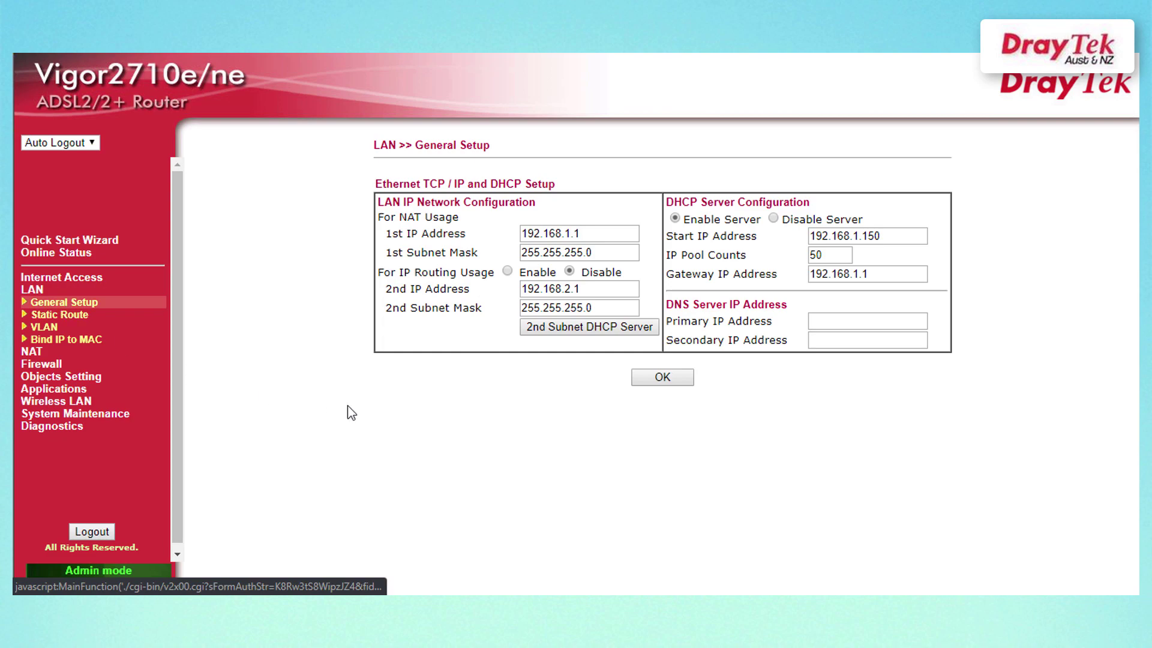
pyautogui.click(602, 231)
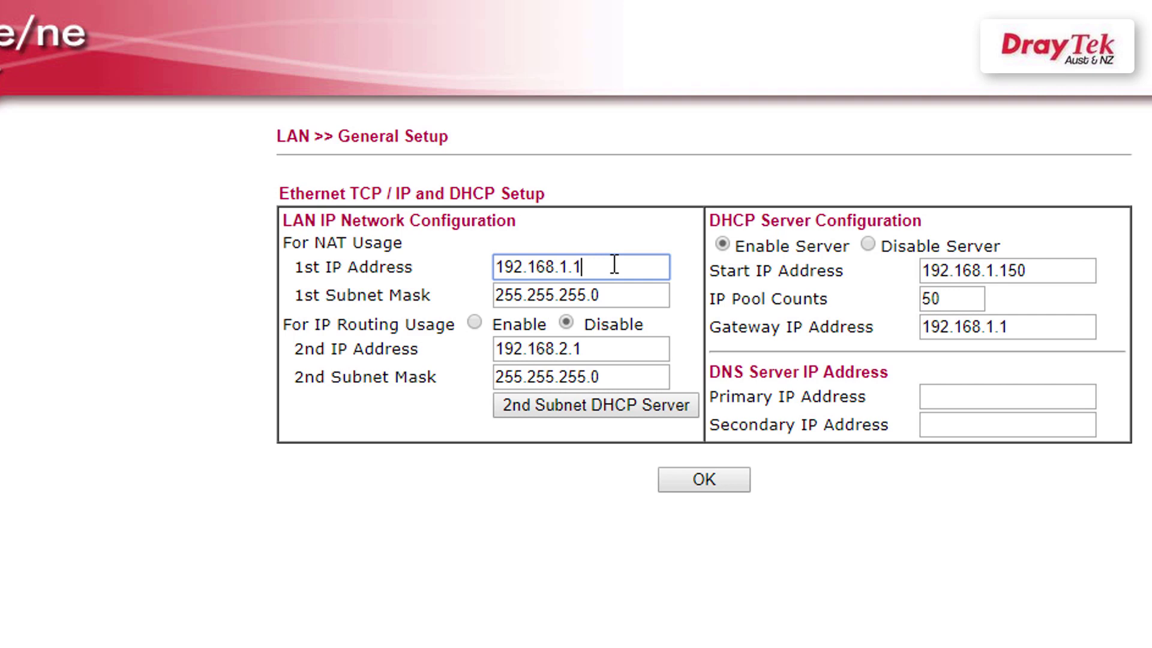
pyautogui.write('0')
pyautogui.click(868, 244)
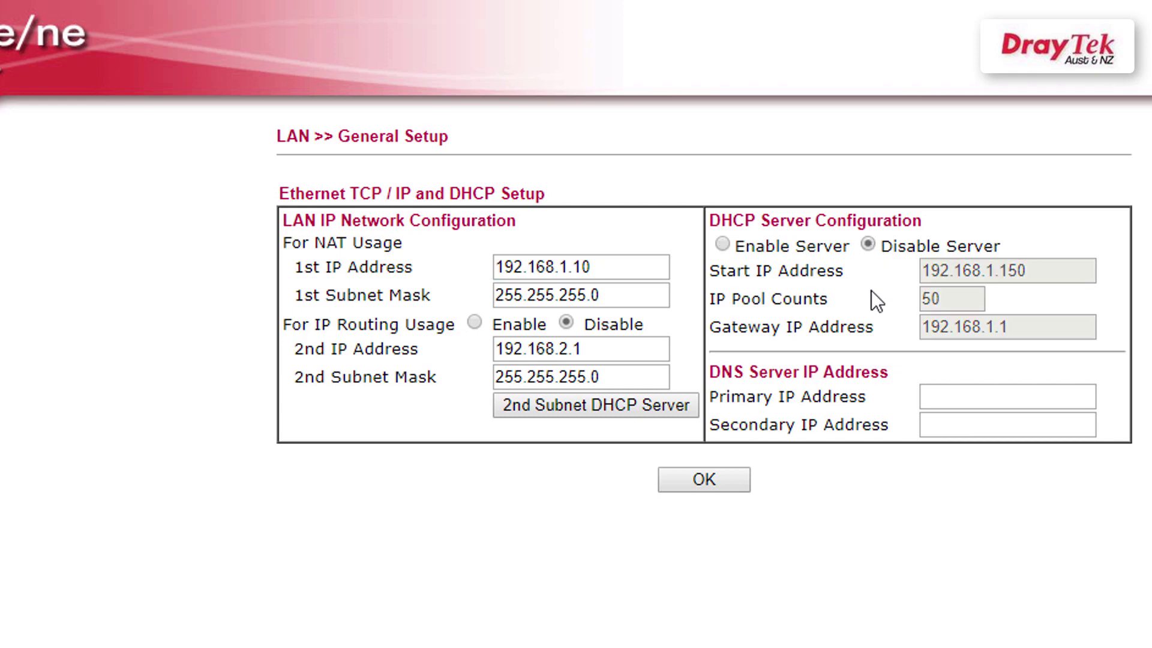
pyautogui.click(720, 479)
# Confirm the LAN change, then enable wireless LAN, replace SSID 180410 with 'Test', and save.
pyautogui.click(707, 190)
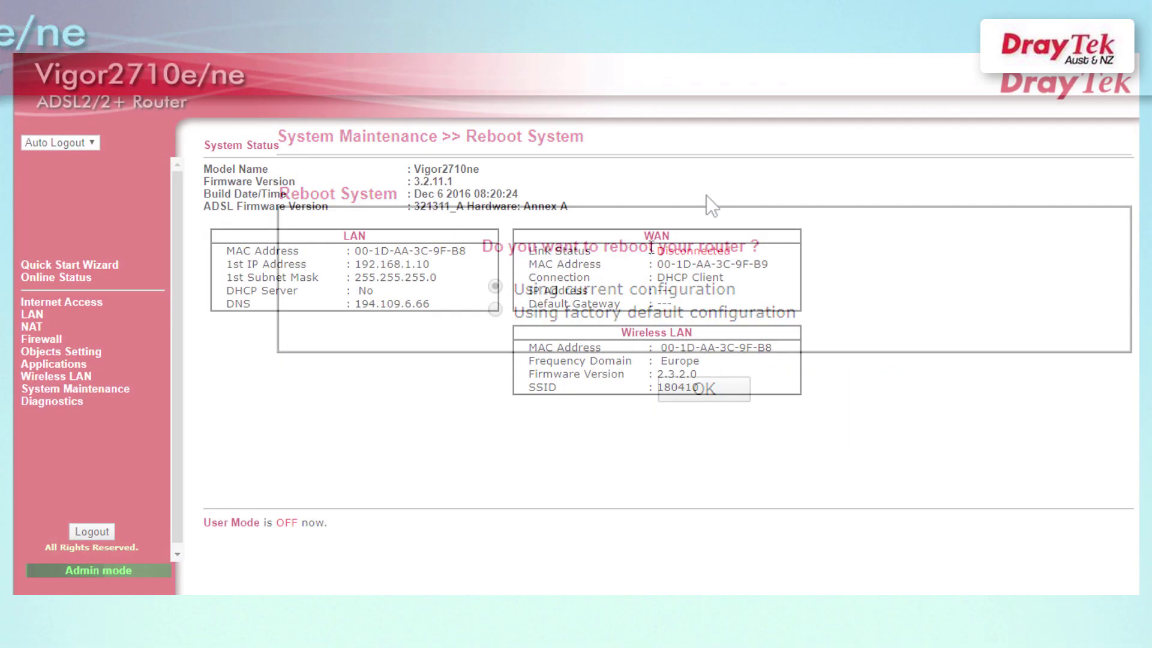
pyautogui.click(66, 377)
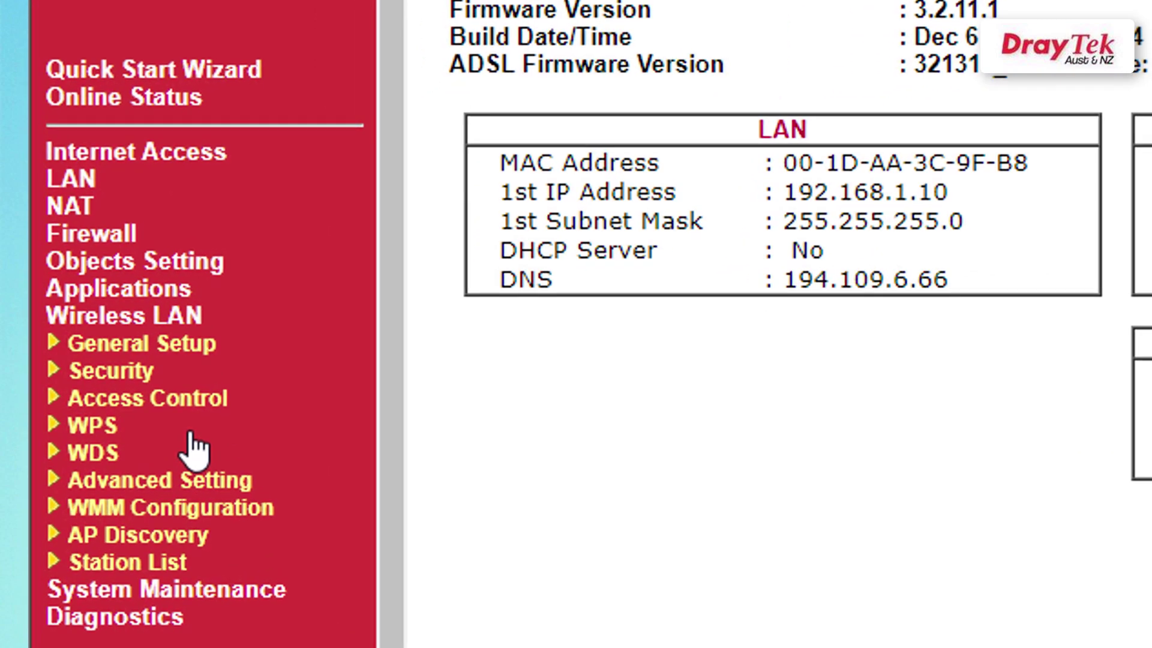
pyautogui.click(183, 348)
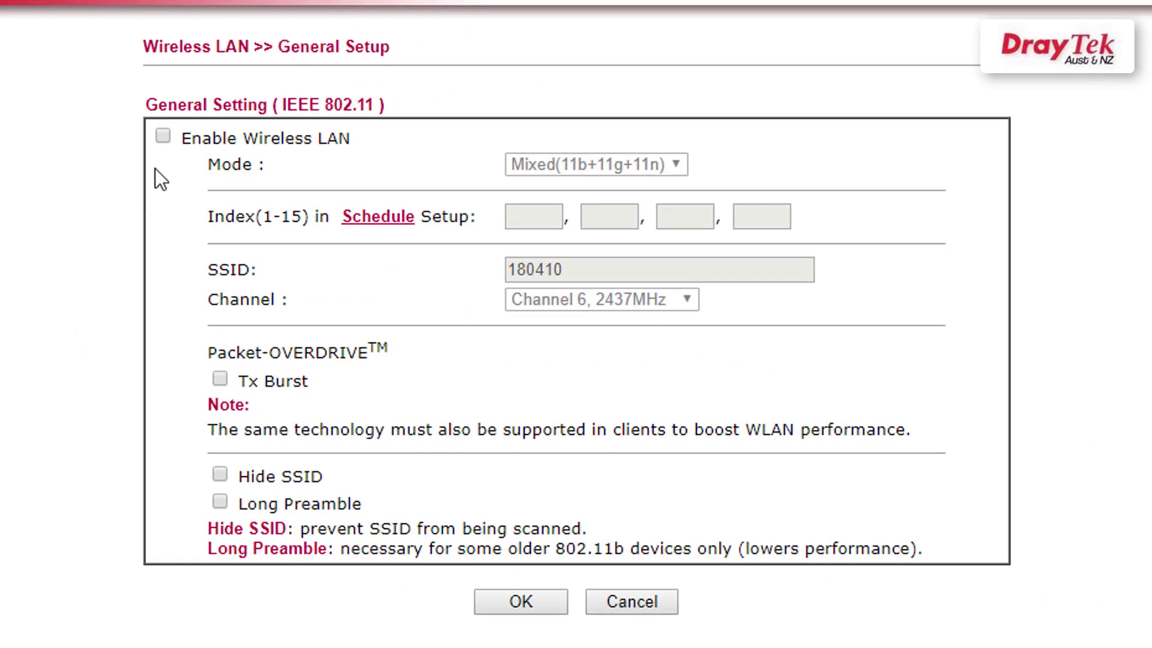
pyautogui.click(163, 137)
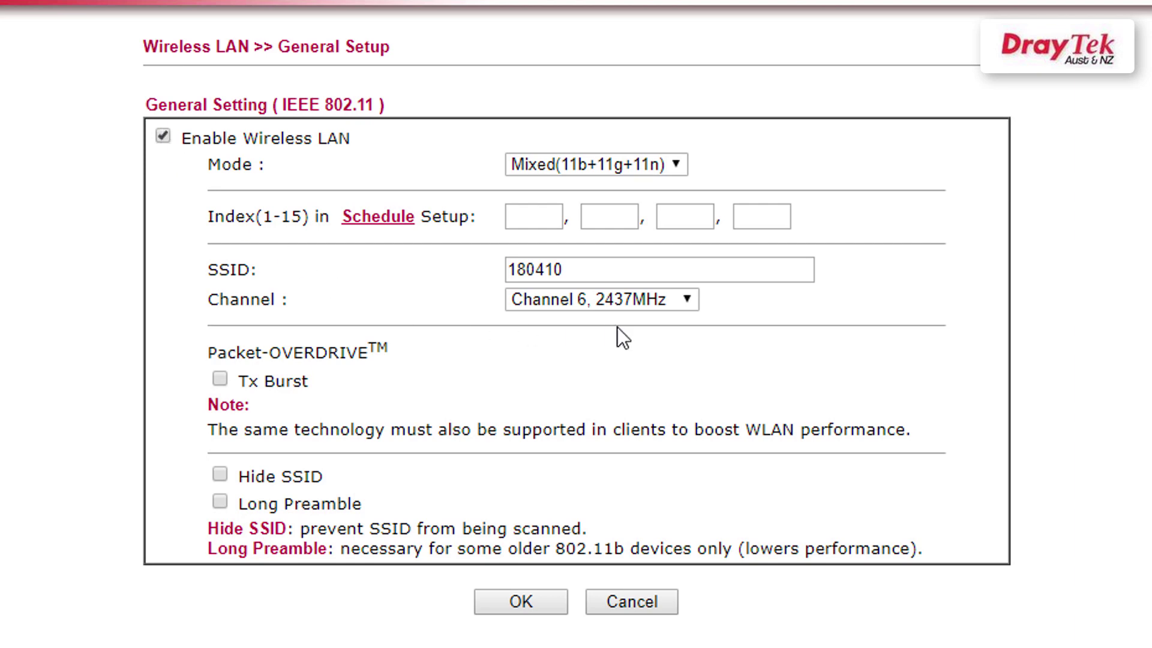
pyautogui.moveTo(650, 268); pyautogui.dragTo(312, 268)
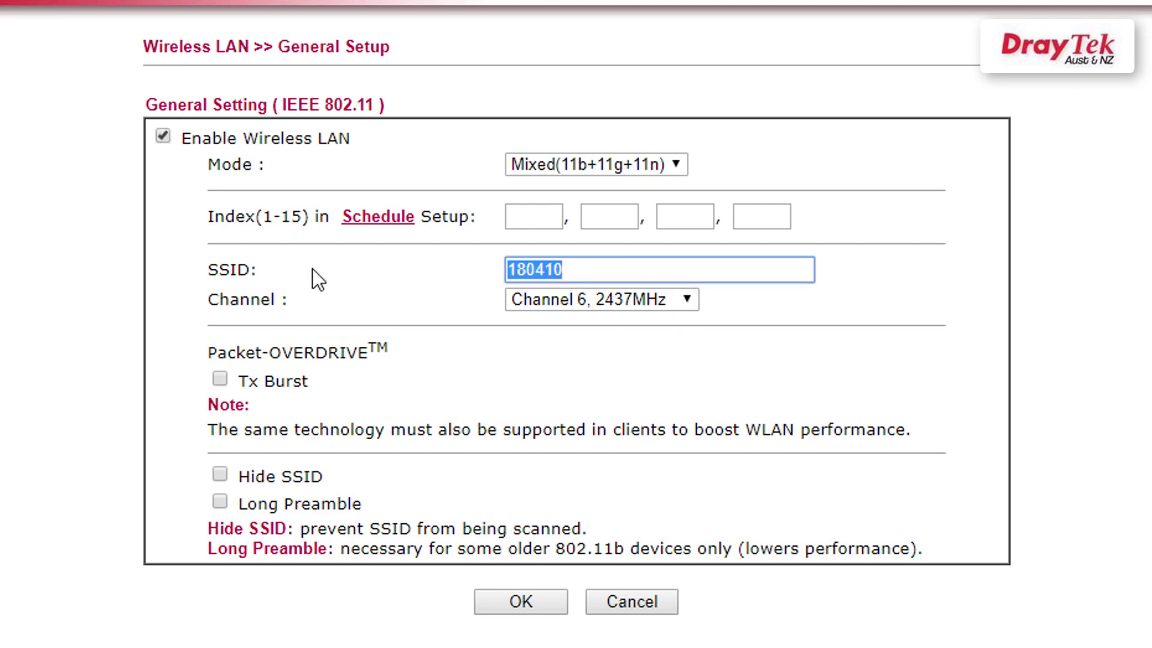
pyautogui.write('Test')
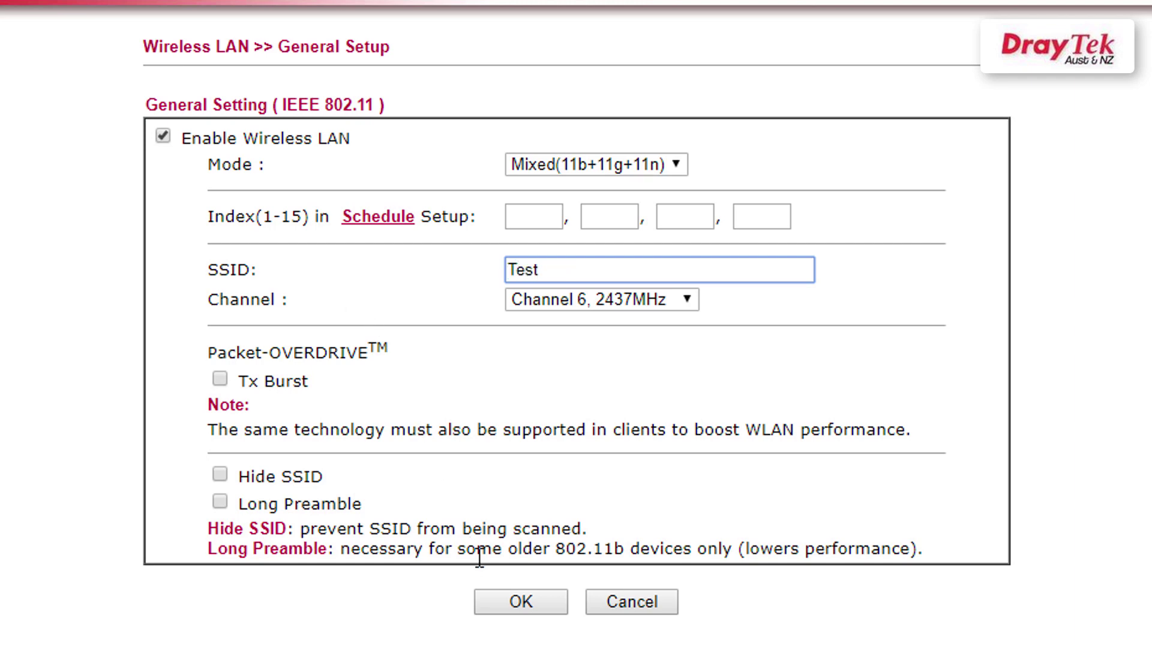
pyautogui.click(501, 595)
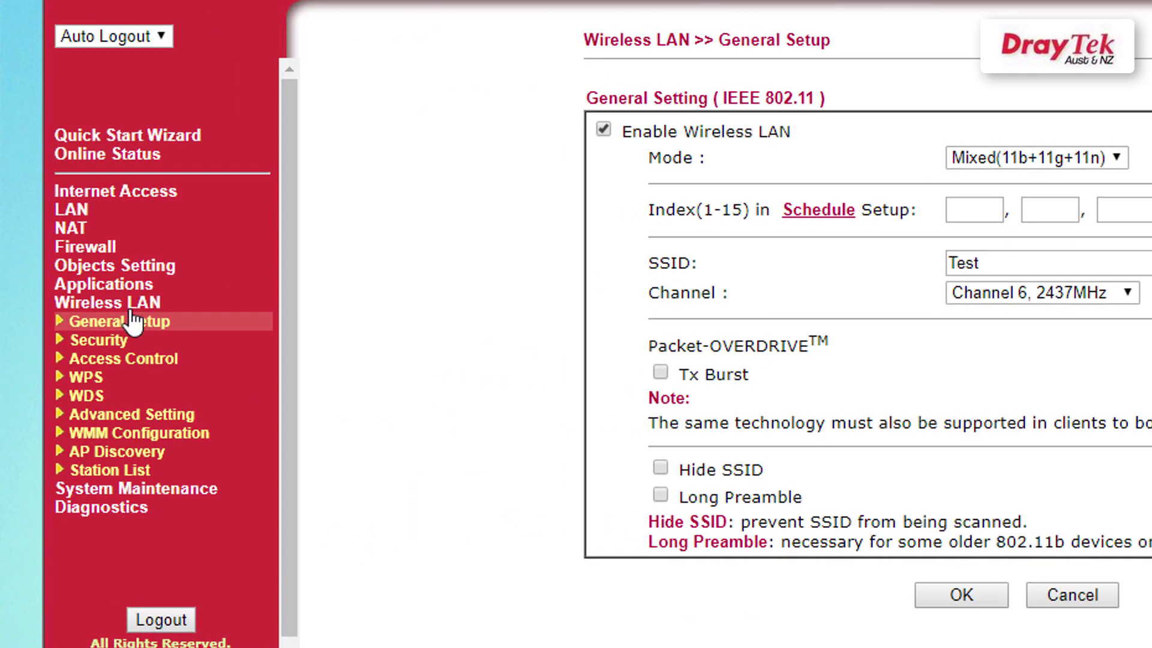
# Set the wireless security mode to WPA2/PSK, enter a new pre-shared key, and save.
pyautogui.click(113, 346)
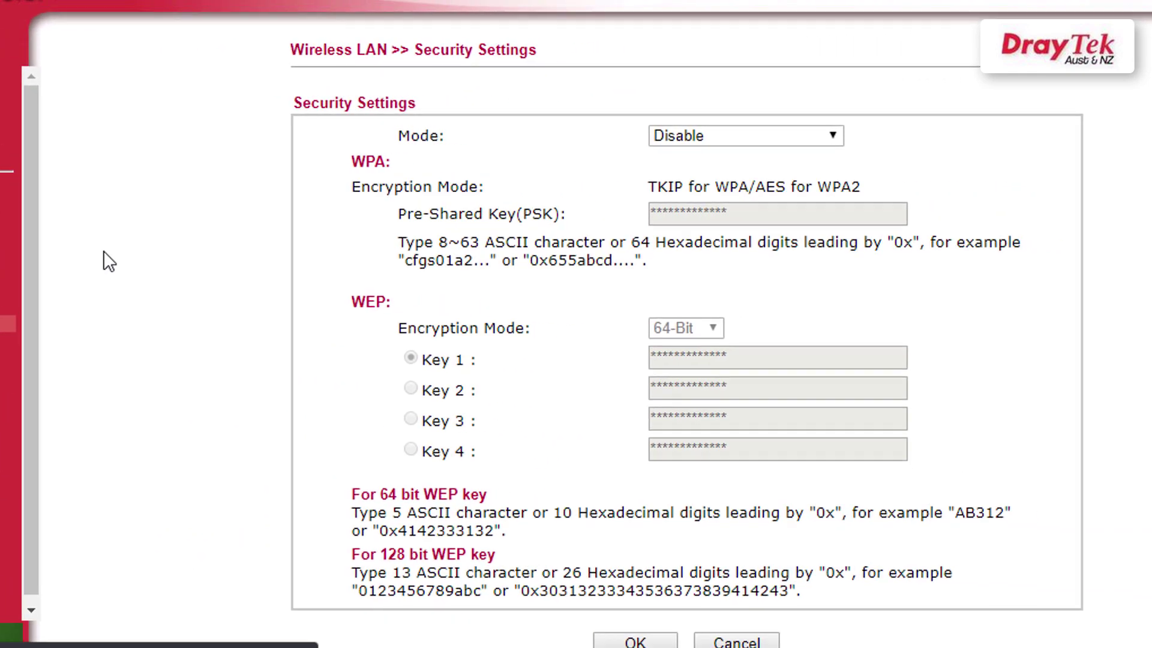
pyautogui.click(714, 135)
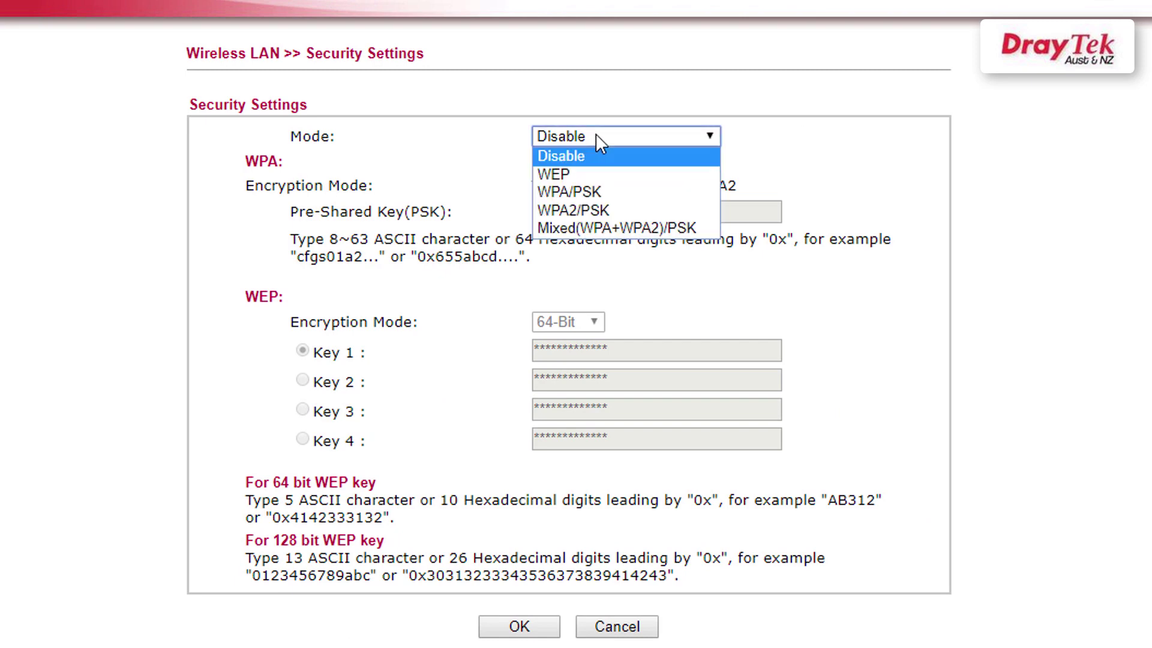
pyautogui.click(587, 209)
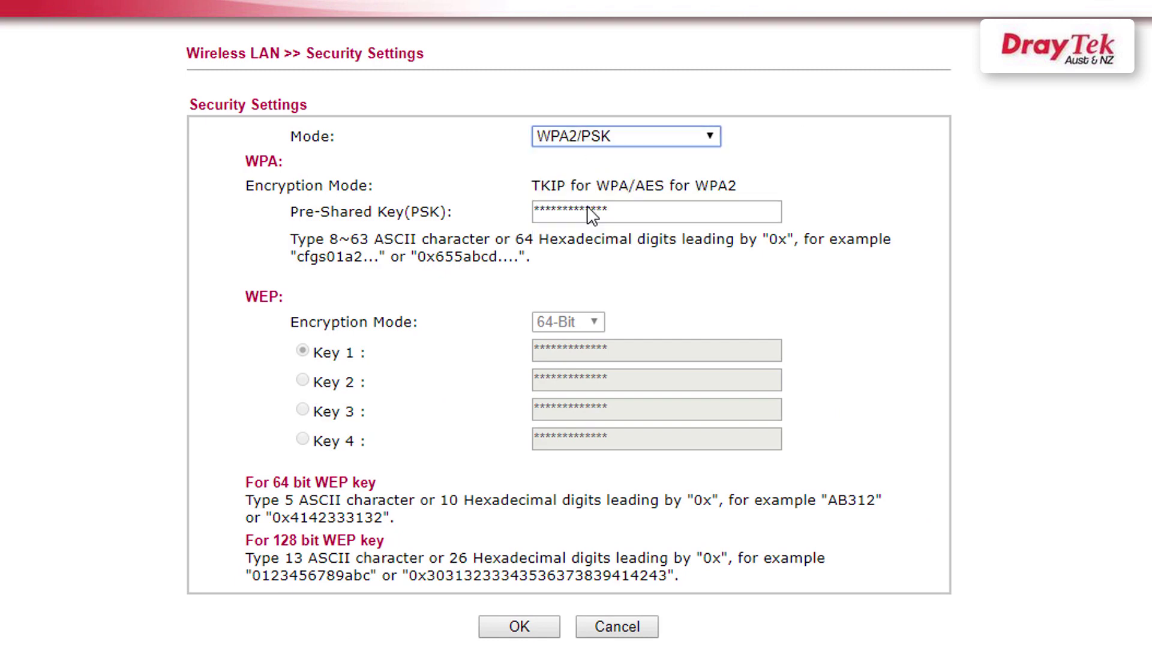
pyautogui.doubleClick(624, 211)
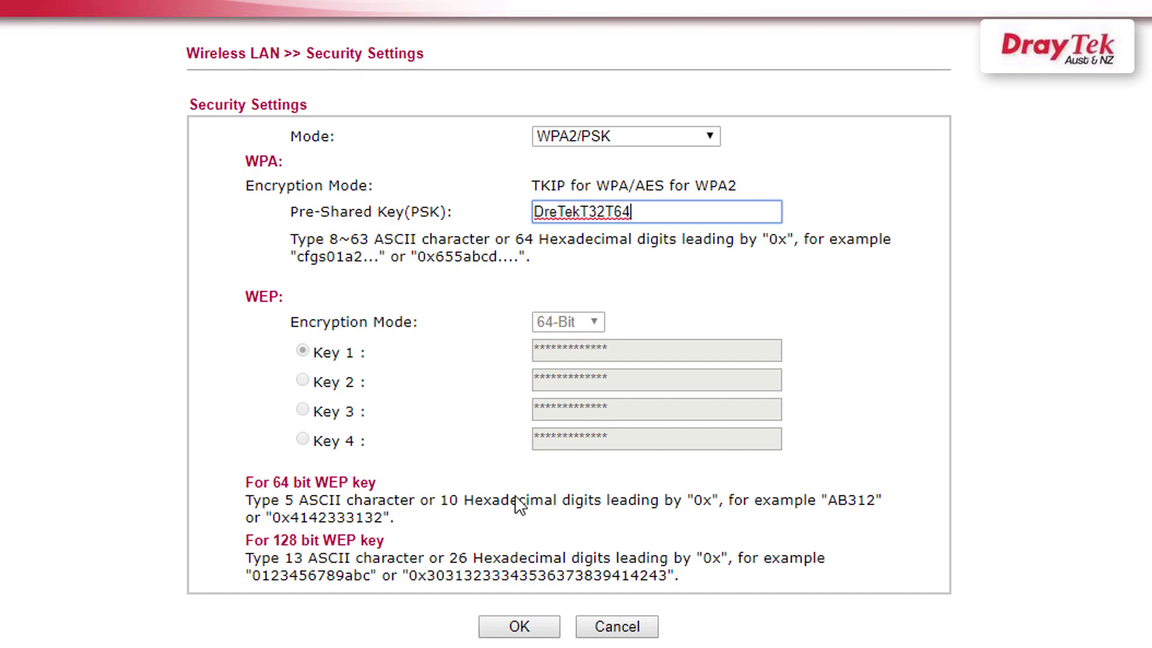
pyautogui.click(537, 628)
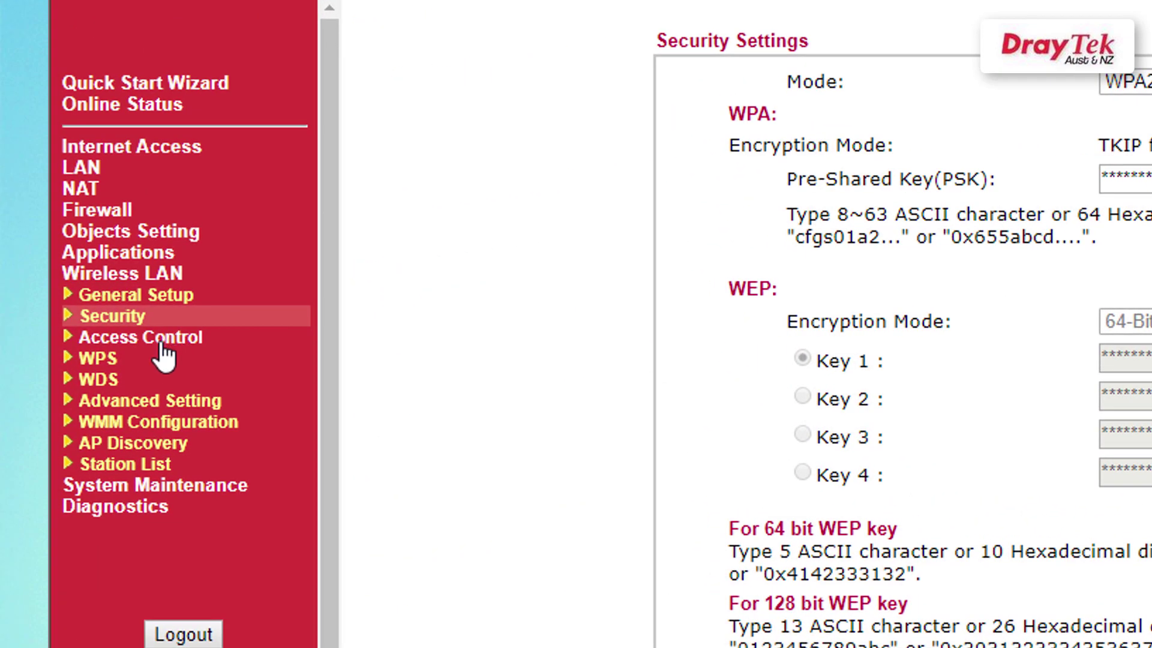
# View the wireless Advanced Setting page, then the WMM Configuration page.
pyautogui.click(143, 397)
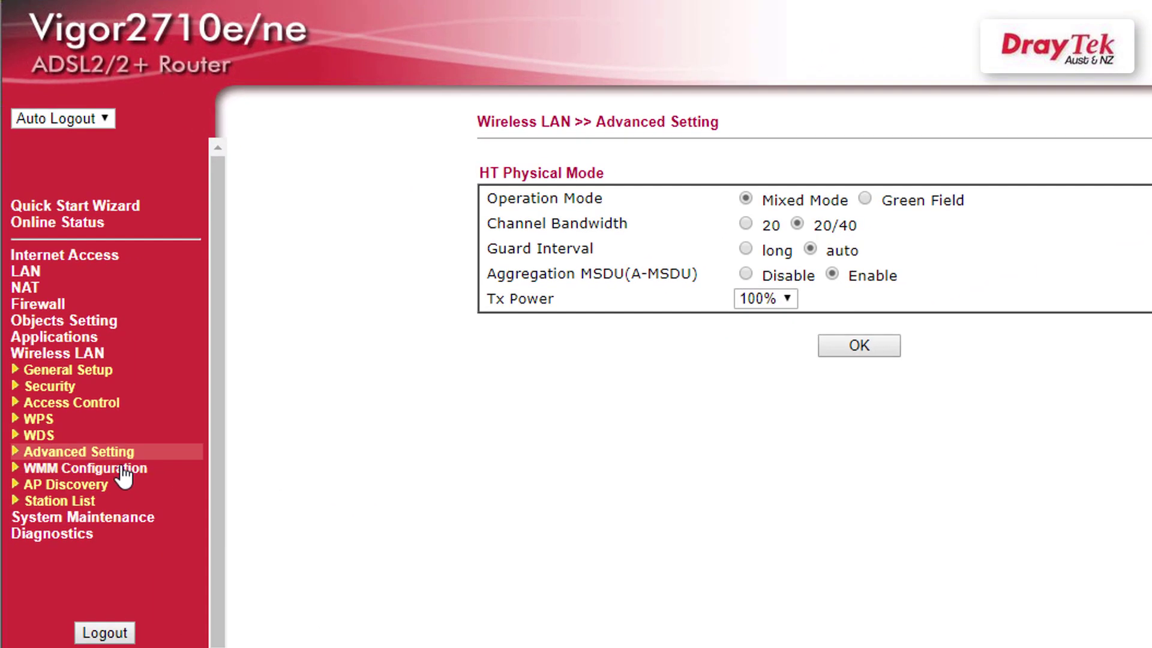
pyautogui.click(124, 472)
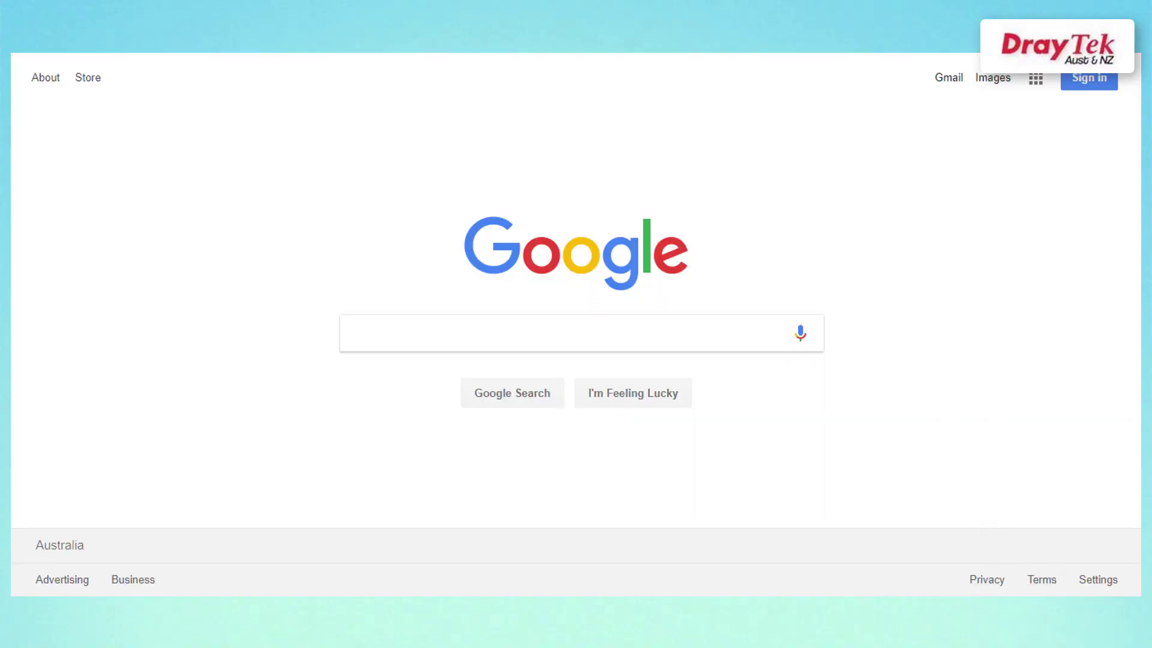
# Connect the laptop to the Test Wi-Fi network with its security key, allowing discoverability.
pyautogui.click(1002, 596)
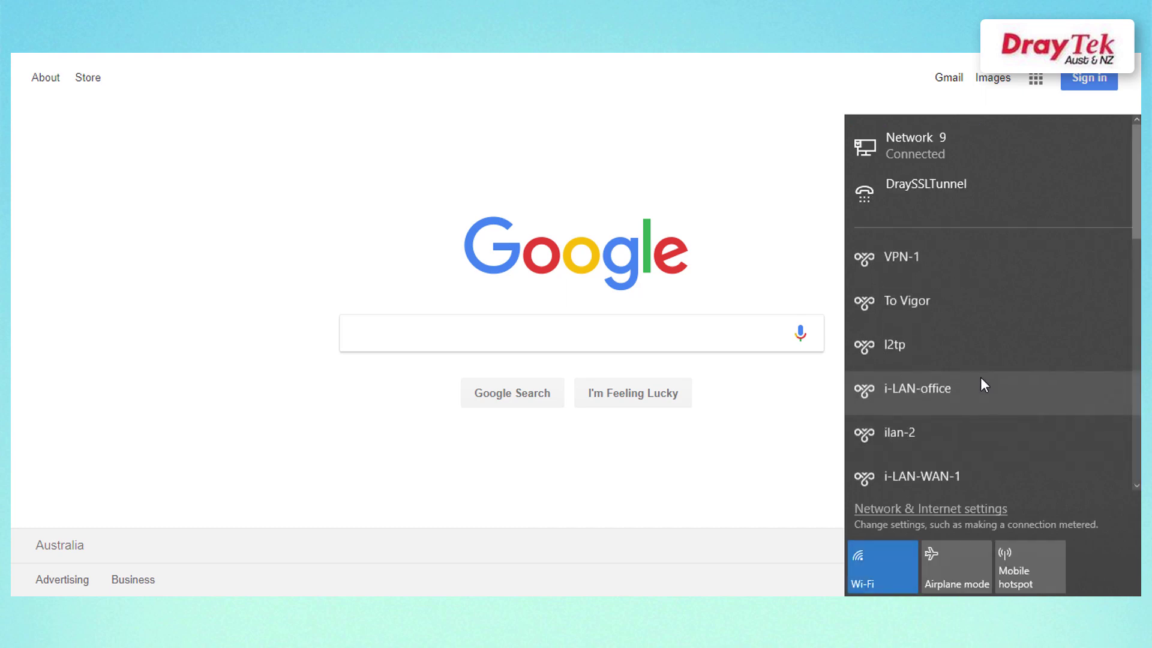
pyautogui.scroll(-8, 980, 324)
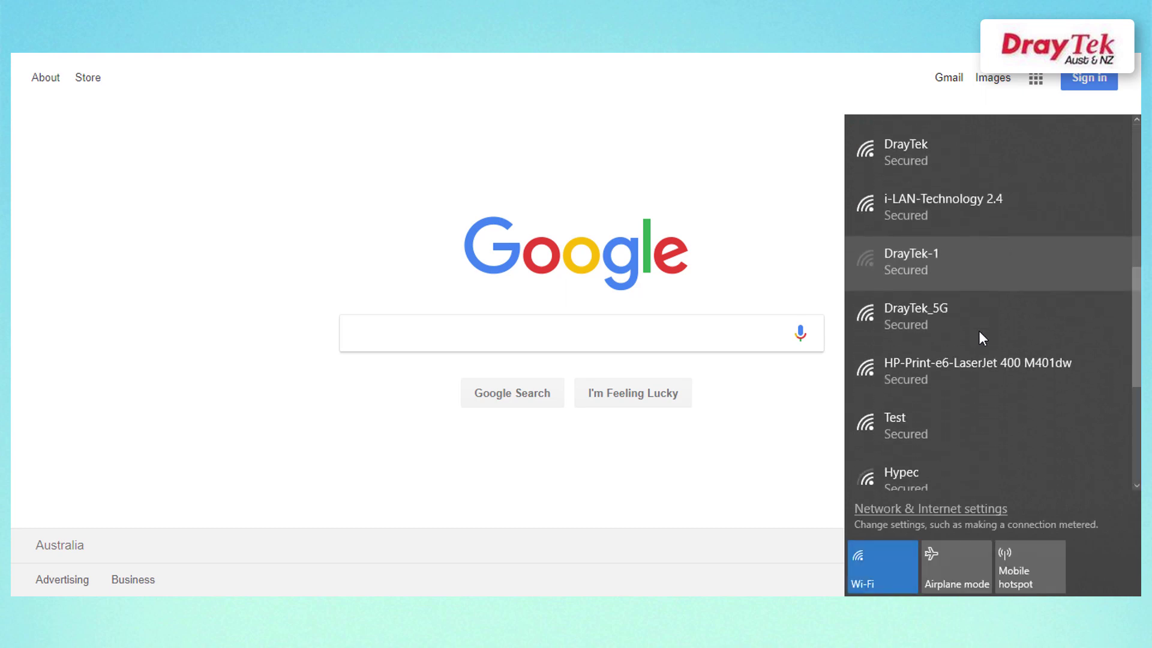
pyautogui.scroll(-1, 976, 337)
pyautogui.click(948, 375)
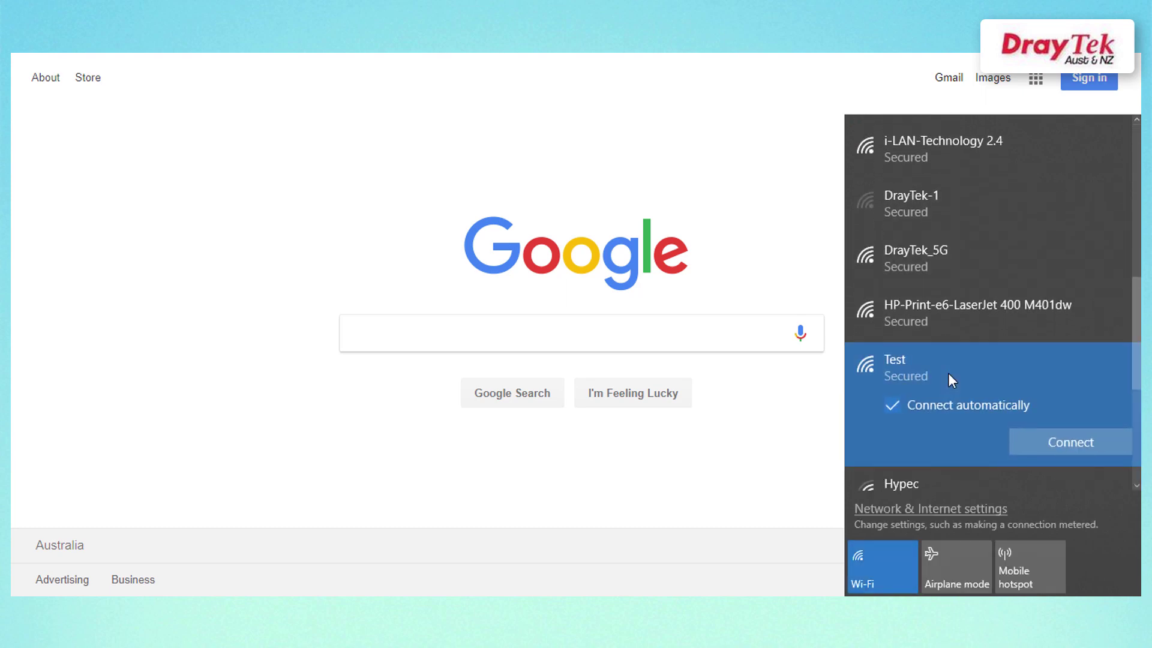
pyautogui.click(1093, 444)
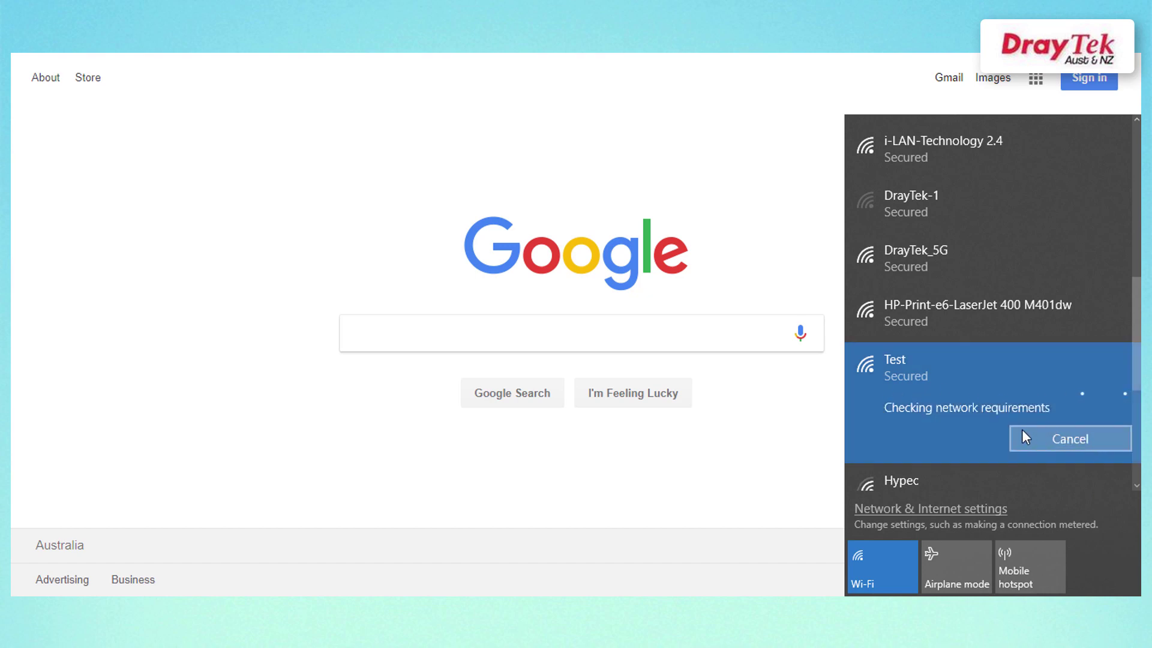
pyautogui.write('••••')
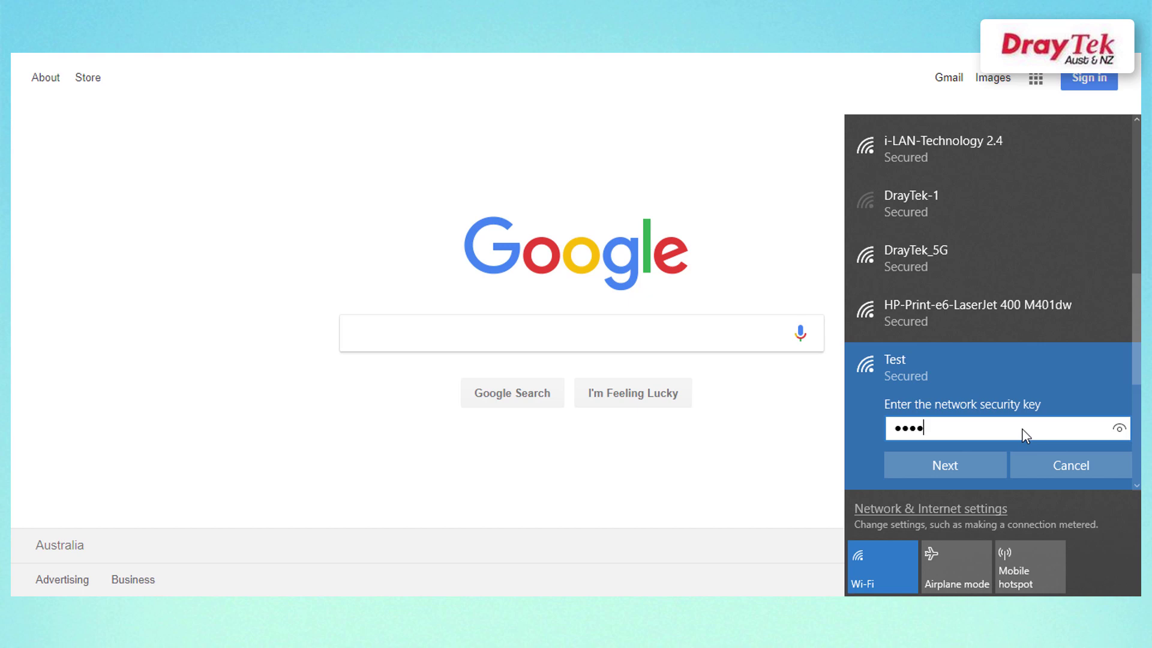
pyautogui.write('••••••')
pyautogui.press('Return')
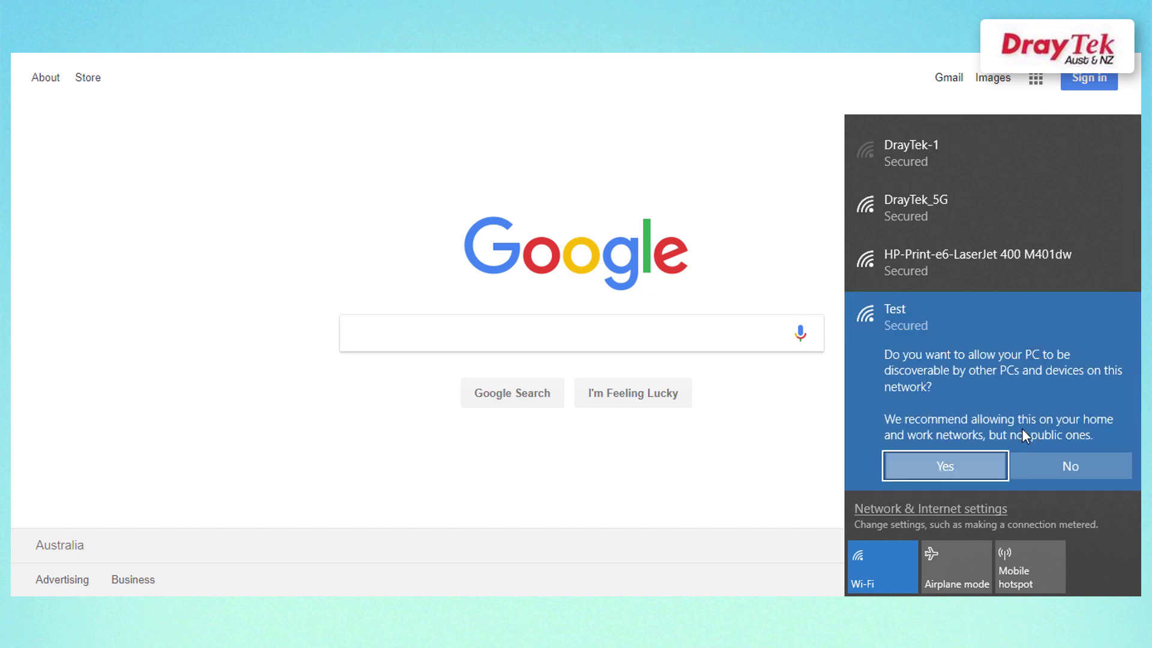
pyautogui.press('Return')
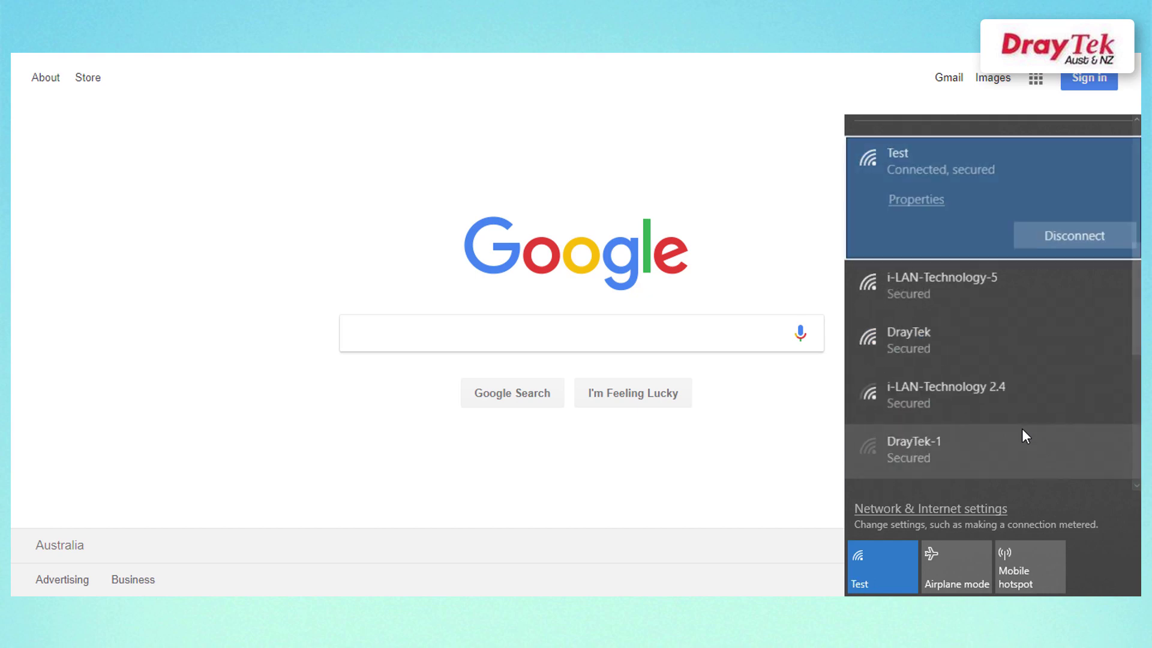
# Search Google for draytek.com.au and open the DrayTek Aust & NZ result.
pyautogui.click(767, 423)
pyautogui.click(544, 329)
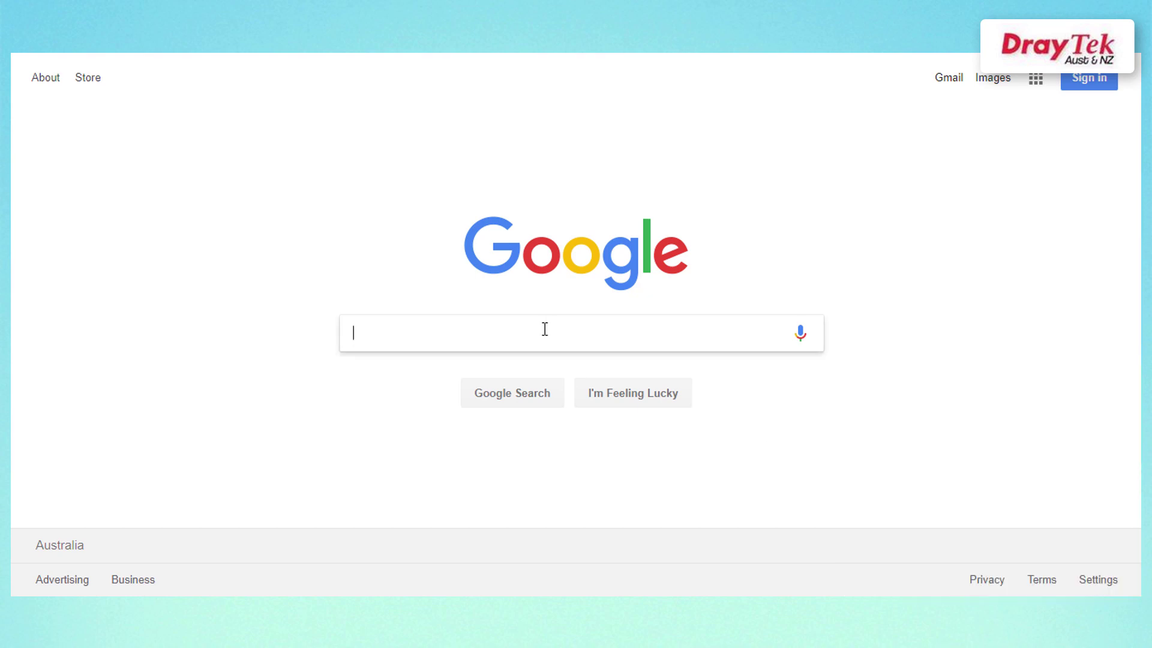
pyautogui.write('draytek.com.au')
pyautogui.press('Return')
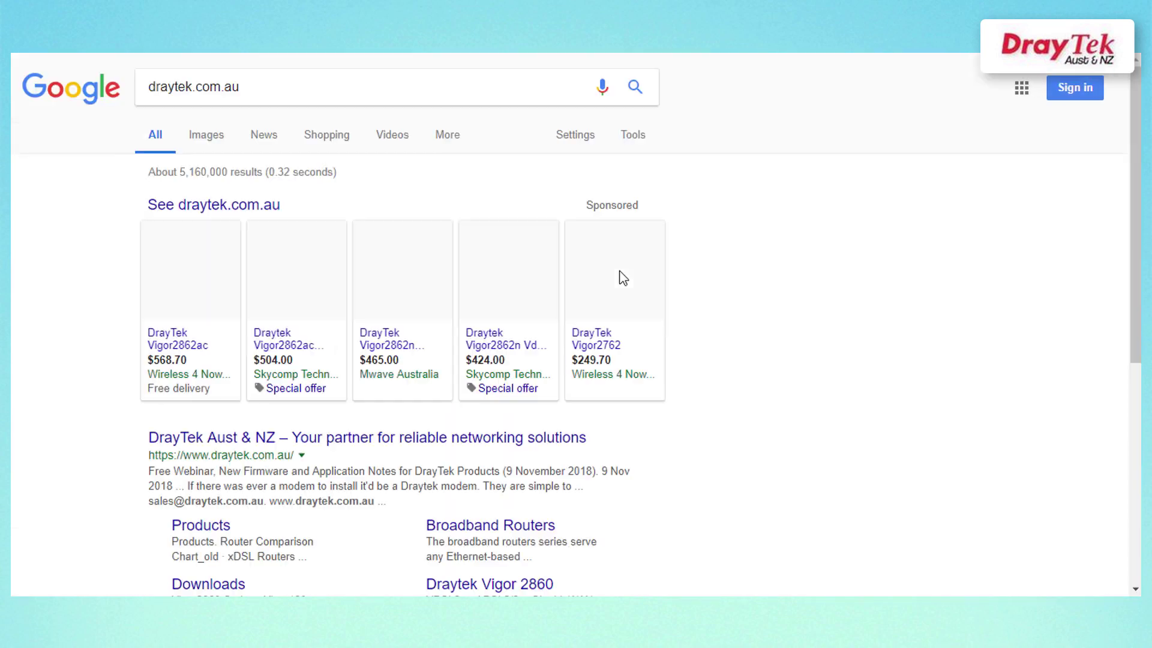
pyautogui.click(389, 437)
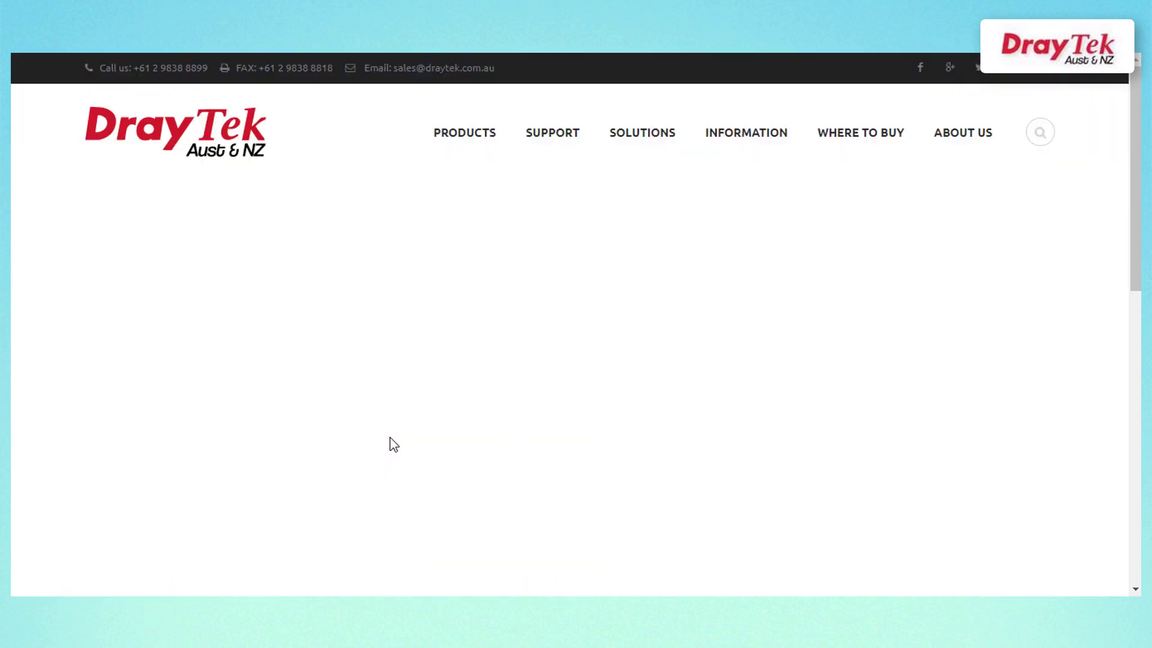